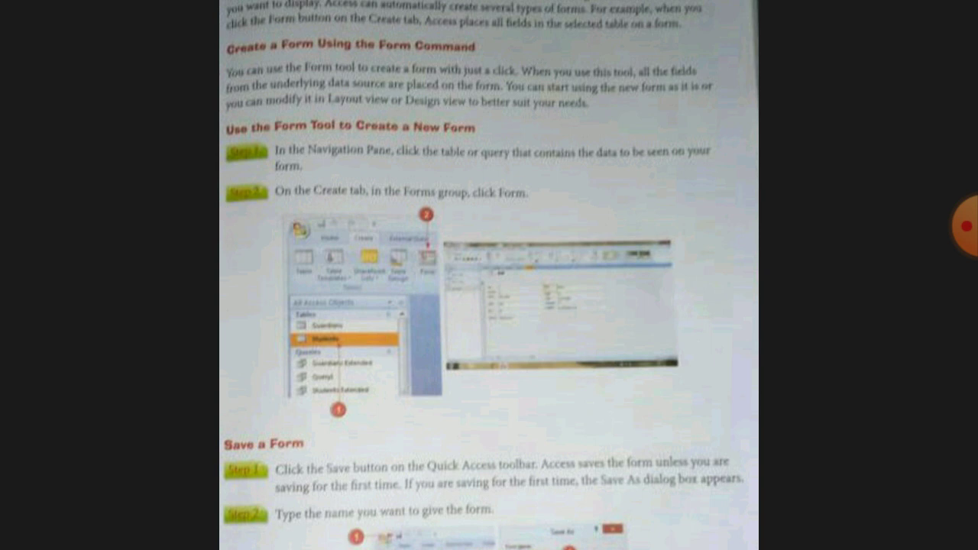
- Draw four arrows on the textbook page, marking the Tables and Queries list, Create, the Form command and the resulting form
{"action": "left_click", "coordinate": [966, 226]}
{"action": "left_click", "coordinate": [871, 270]}
{"action": "left_click", "coordinate": [872, 459]}
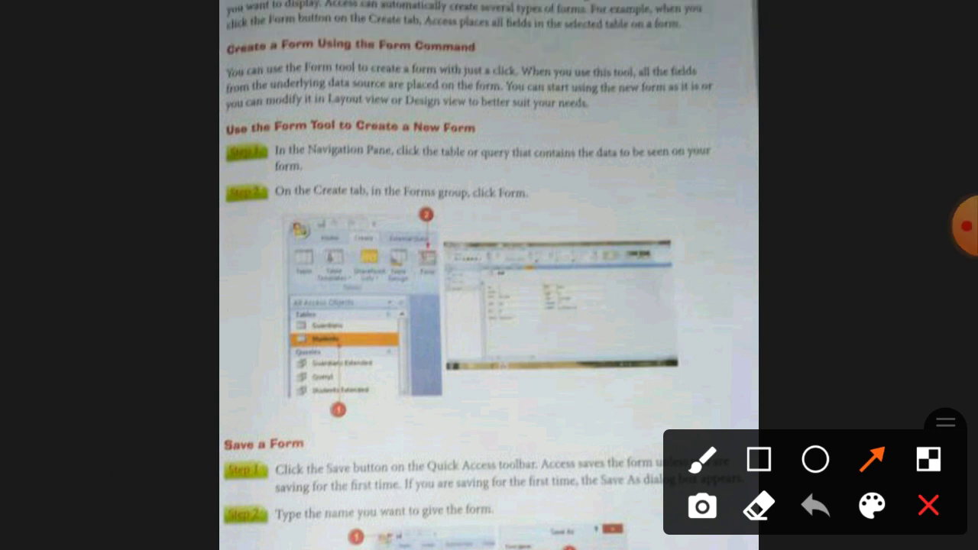
{"action": "left_click_drag", "start_coordinate": [225, 452], "coordinate": [309, 354]}
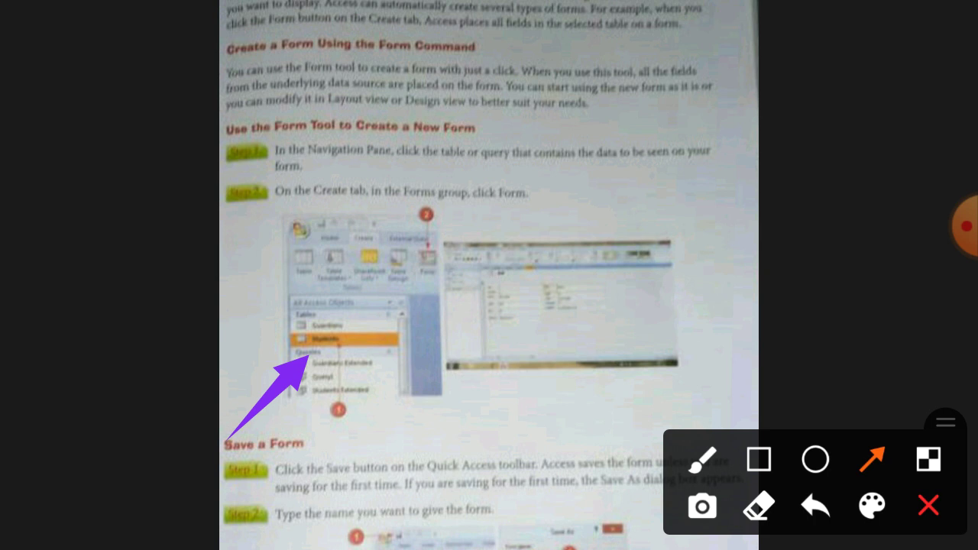
{"action": "mouse_move", "coordinate": [395, 131]}
{"action": "left_mouse_down"}
{"action": "mouse_move", "coordinate": [411, 109]}
{"action": "mouse_move", "coordinate": [353, 233]}
{"action": "left_mouse_up"}
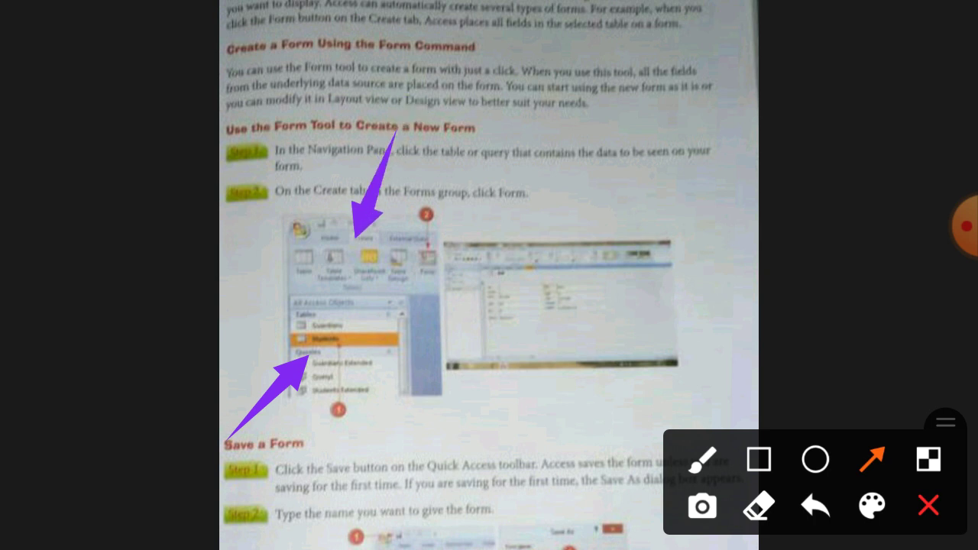
{"action": "left_click_drag", "start_coordinate": [547, 178], "coordinate": [449, 249]}
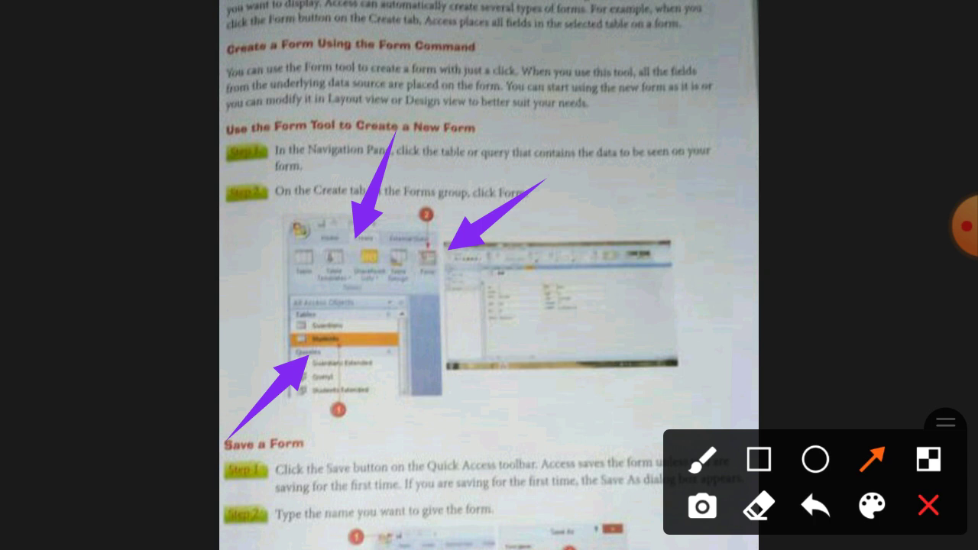
{"action": "left_click_drag", "start_coordinate": [483, 461], "coordinate": [583, 333]}
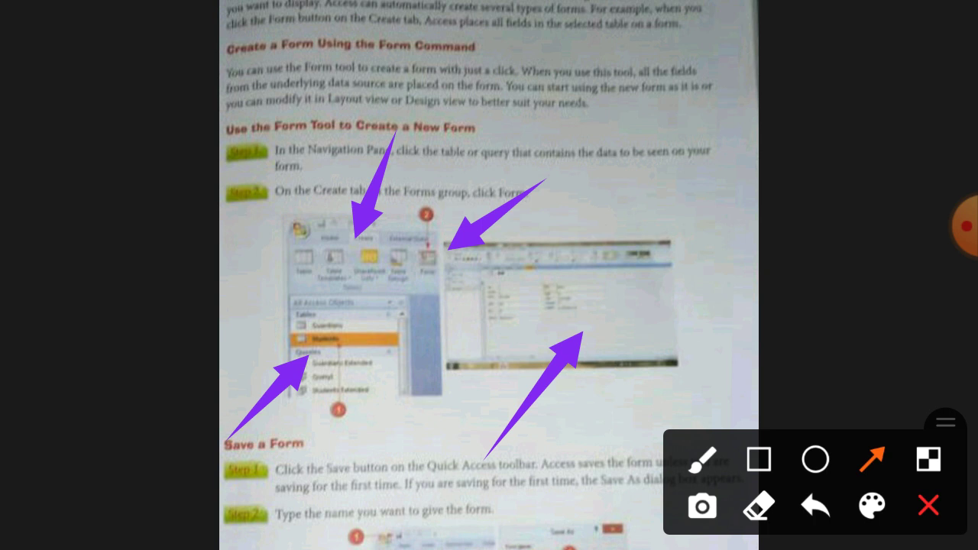
{"action": "left_click", "coordinate": [965, 226]}
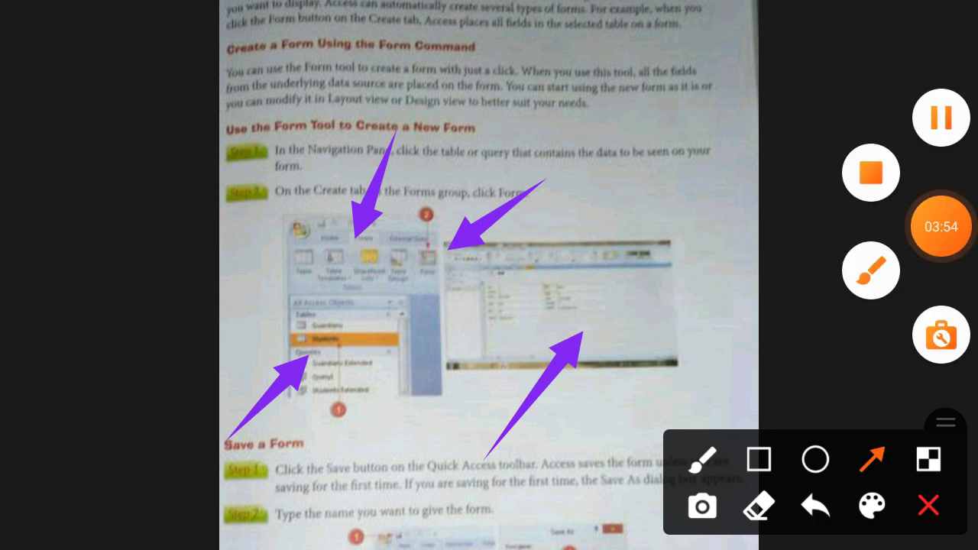
{"action": "left_click", "coordinate": [942, 118]}
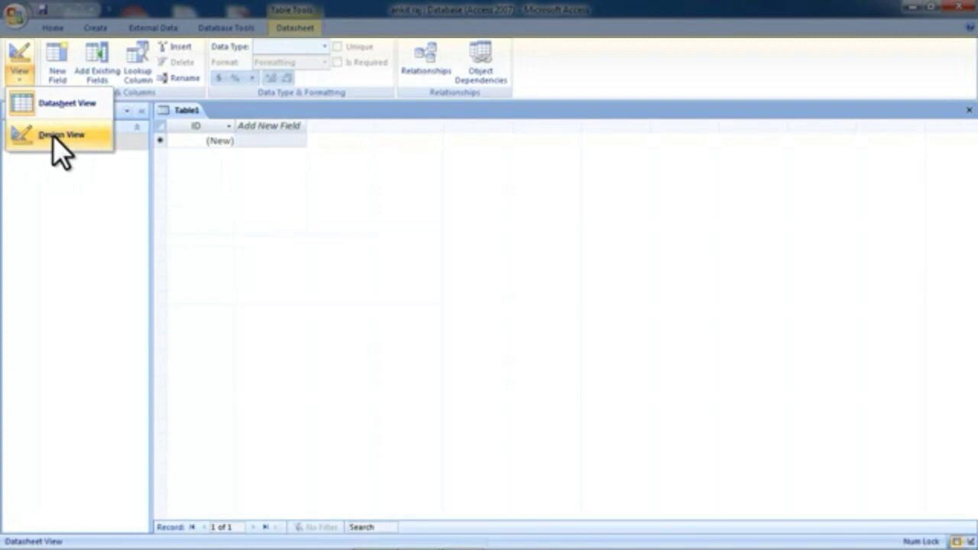
- Add an arrow to the blank Table1 datasheet picture, and arrows marking field names, data types and the close control on the design view picture
{"action": "left_click", "coordinate": [872, 458]}
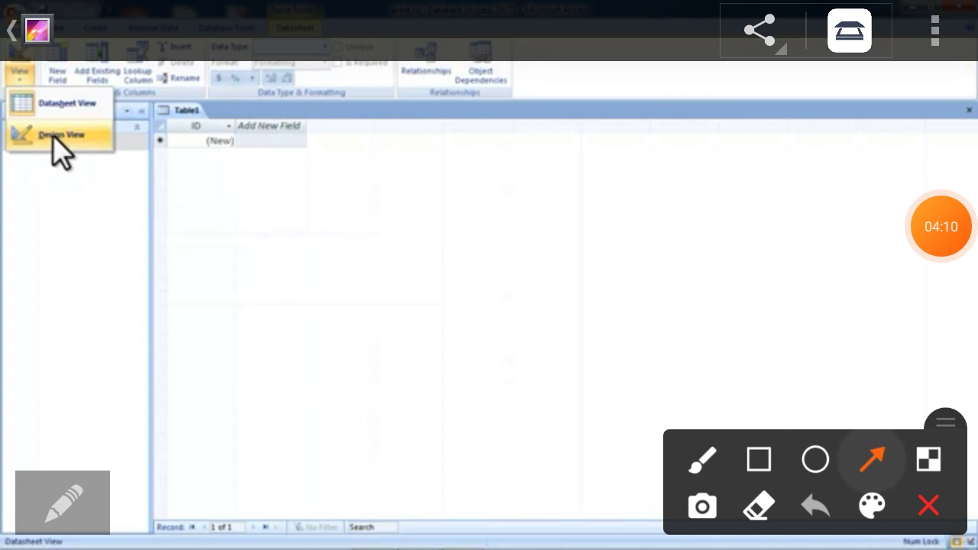
{"action": "left_click_drag", "start_coordinate": [218, 343], "coordinate": [310, 157]}
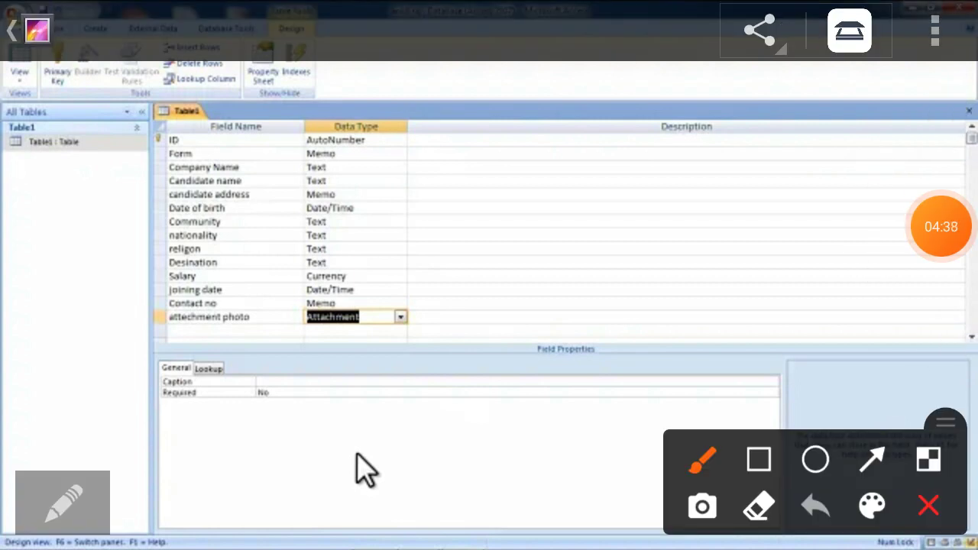
{"action": "left_click", "coordinate": [872, 459]}
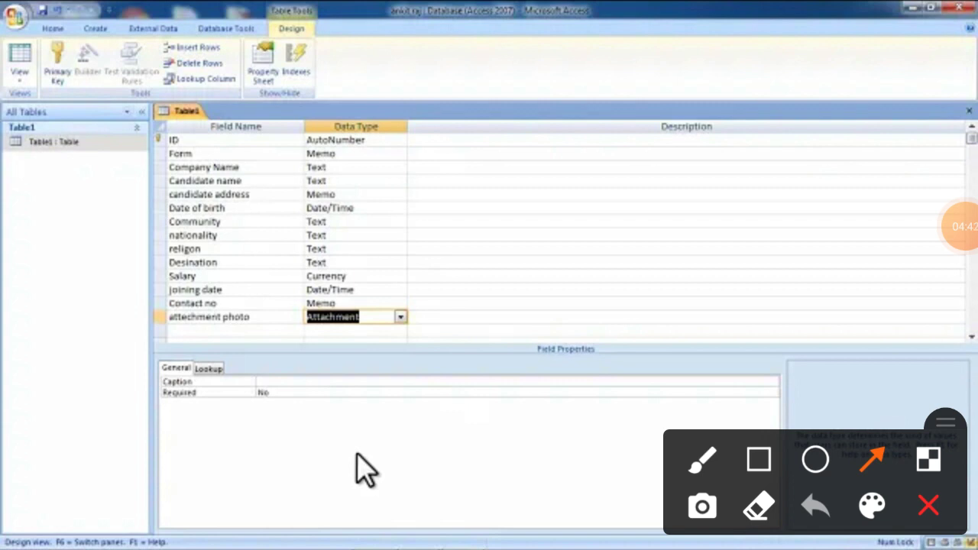
{"action": "left_click_drag", "start_coordinate": [69, 272], "coordinate": [149, 169]}
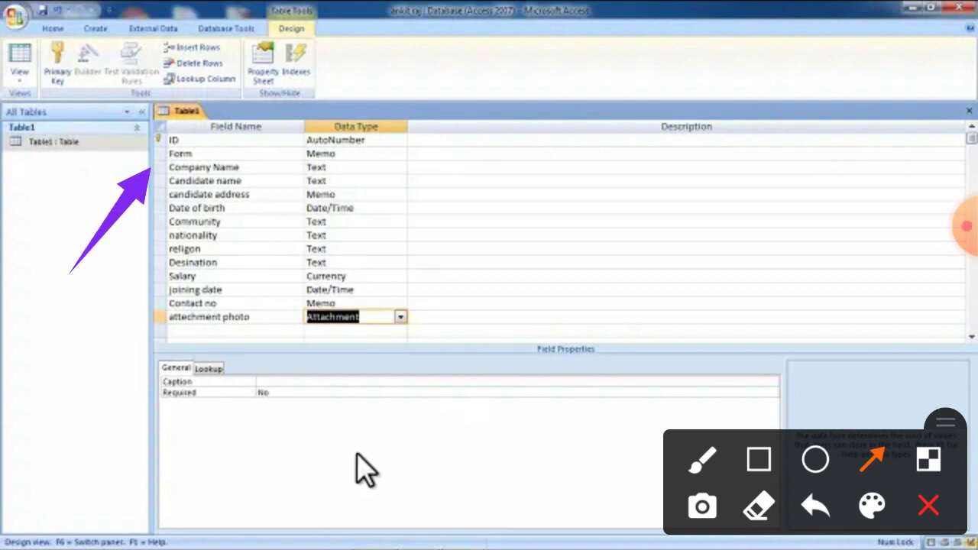
{"action": "left_click_drag", "start_coordinate": [547, 174], "coordinate": [432, 173]}
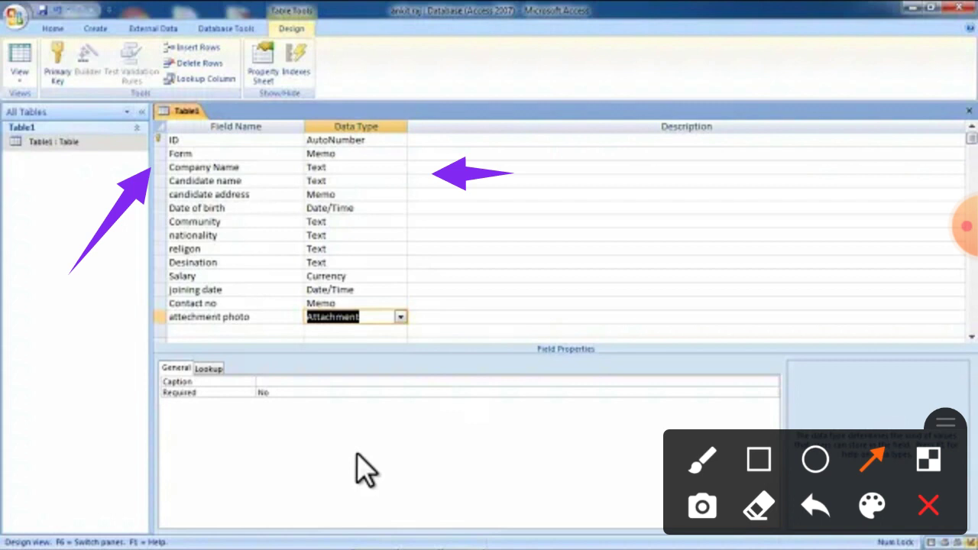
{"action": "left_click_drag", "start_coordinate": [476, 240], "coordinate": [413, 214]}
{"action": "left_click_drag", "start_coordinate": [498, 294], "coordinate": [445, 265]}
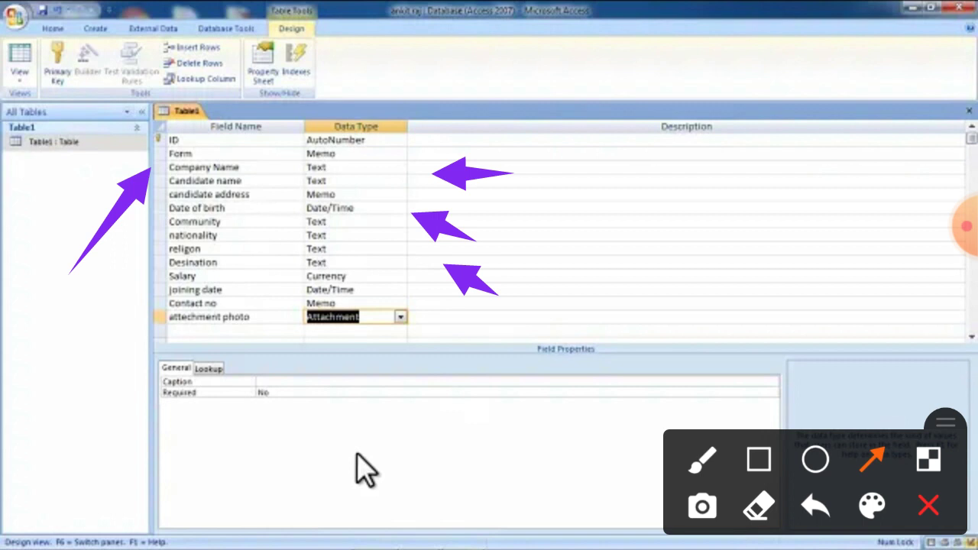
{"action": "left_click_drag", "start_coordinate": [897, 72], "coordinate": [970, 114]}
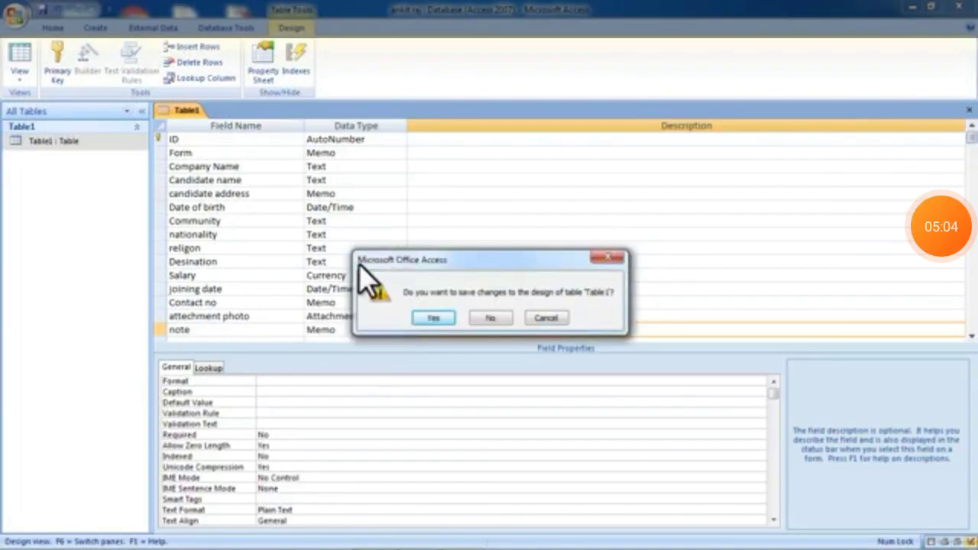
- Draw a freehand brush line leading to Yes in the save-changes dialog picture
{"action": "left_click", "coordinate": [941, 227]}
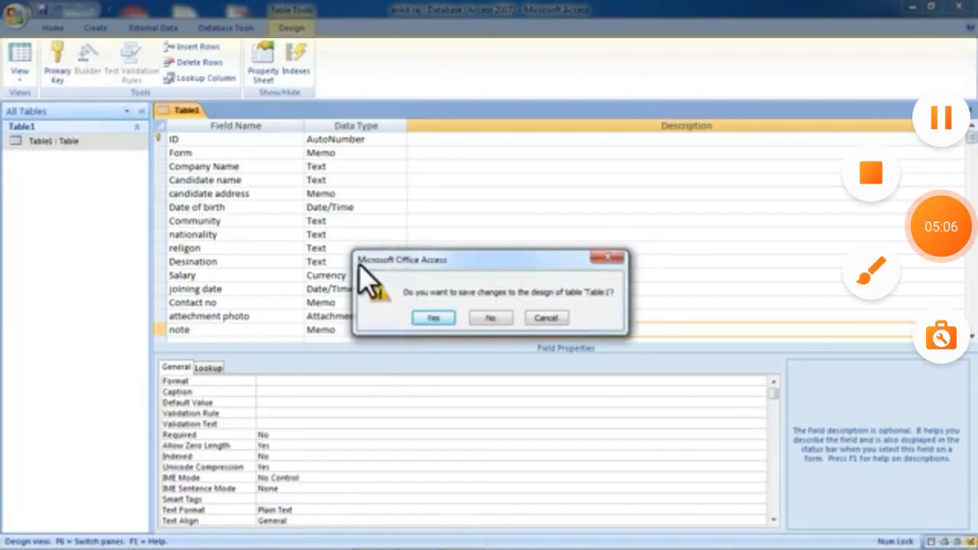
{"action": "left_click", "coordinate": [871, 273]}
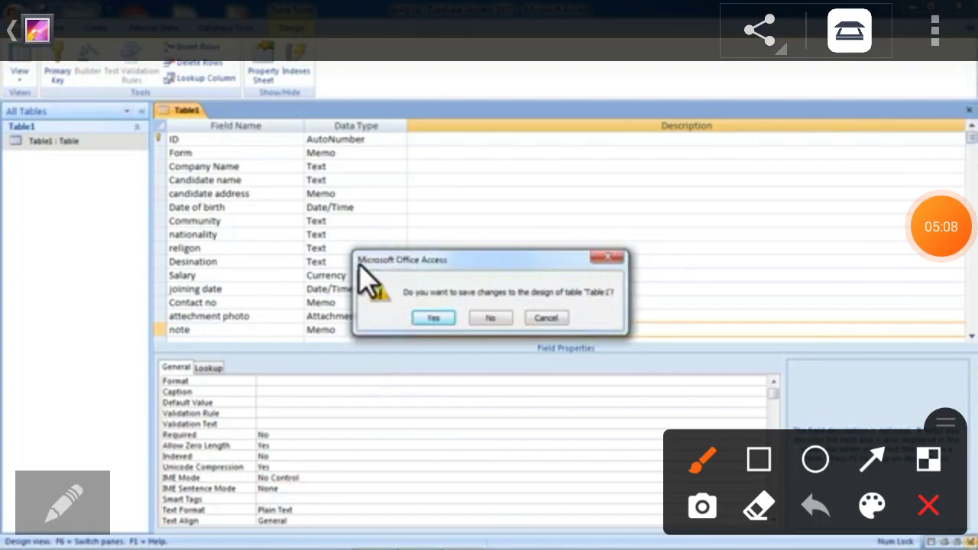
{"action": "left_click_drag", "start_coordinate": [326, 428], "coordinate": [436, 318]}
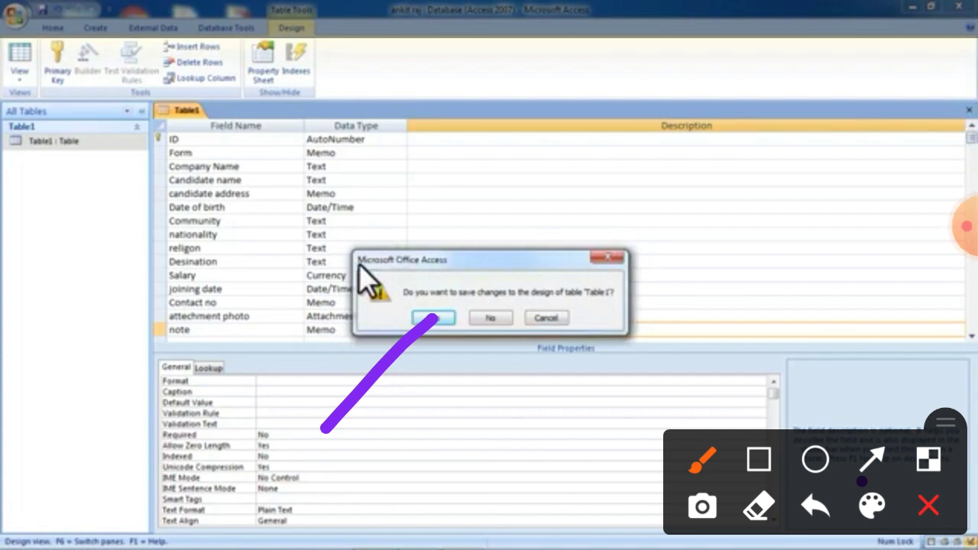
{"action": "left_click", "coordinate": [433, 318]}
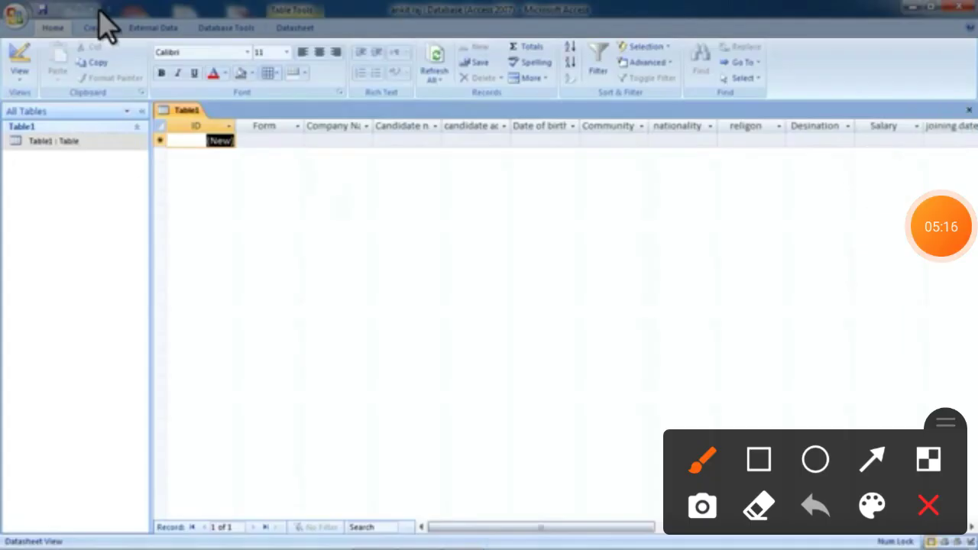
- Draw arrows marking the Table1 datasheet's column headers from ID through Desination
{"action": "left_click", "coordinate": [872, 458]}
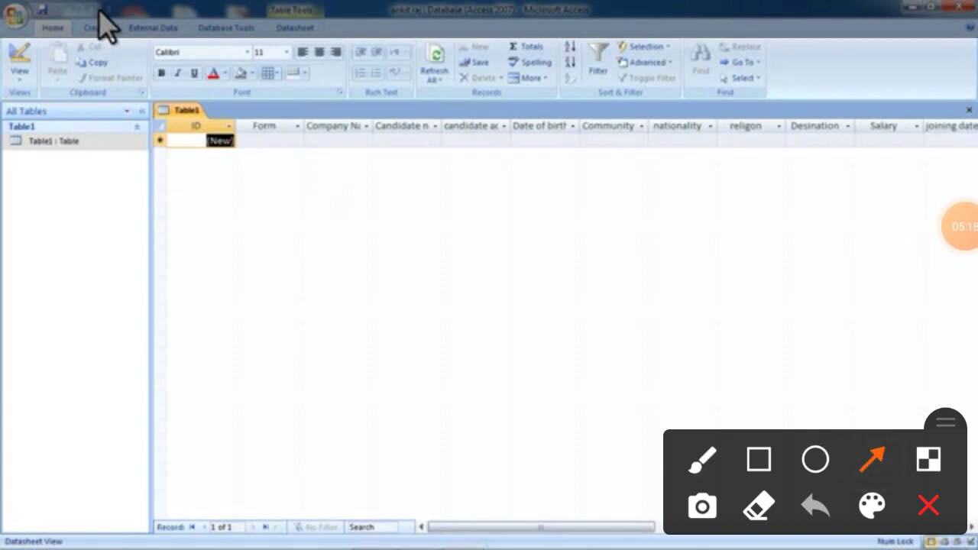
{"action": "left_click_drag", "start_coordinate": [299, 22], "coordinate": [188, 128]}
{"action": "left_click_drag", "start_coordinate": [310, 59], "coordinate": [264, 140]}
{"action": "mouse_move", "coordinate": [402, 73]}
{"action": "left_mouse_down"}
{"action": "mouse_move", "coordinate": [409, 44]}
{"action": "mouse_move", "coordinate": [314, 163]}
{"action": "left_mouse_up"}
{"action": "left_click_drag", "start_coordinate": [449, 61], "coordinate": [424, 100]}
{"action": "left_click_drag", "start_coordinate": [522, 55], "coordinate": [460, 149]}
{"action": "left_click_drag", "start_coordinate": [629, 49], "coordinate": [548, 149]}
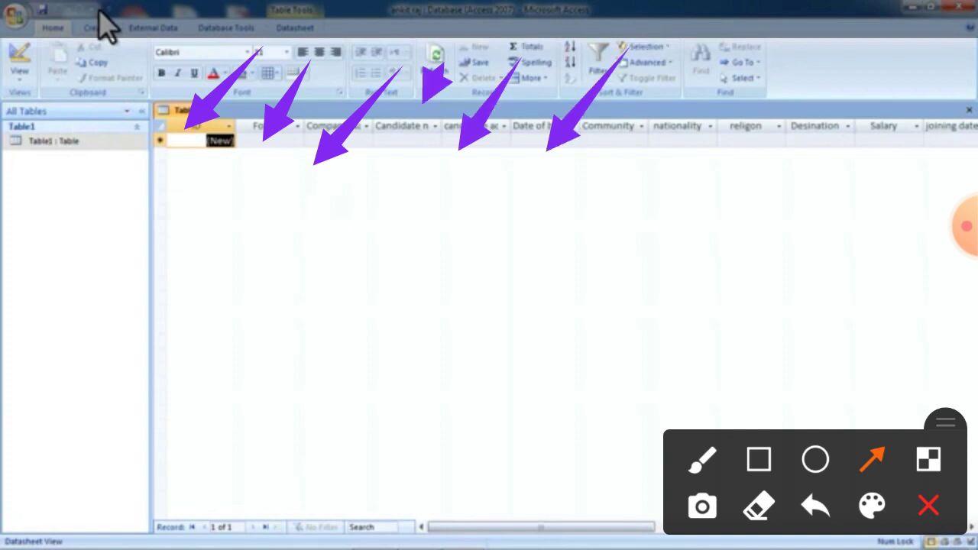
{"action": "left_click_drag", "start_coordinate": [676, 69], "coordinate": [627, 126]}
{"action": "left_click_drag", "start_coordinate": [727, 73], "coordinate": [678, 136]}
{"action": "left_click_drag", "start_coordinate": [795, 64], "coordinate": [732, 168]}
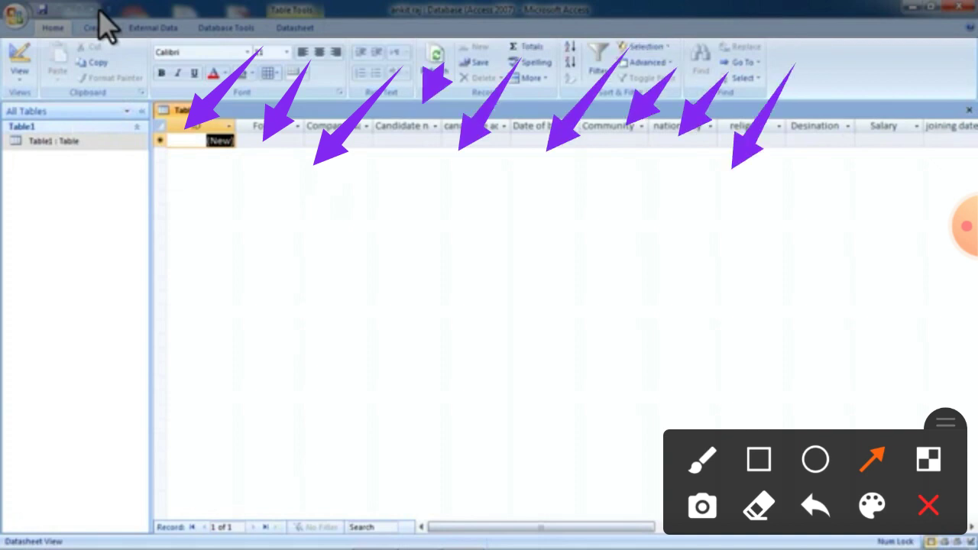
{"action": "left_click_drag", "start_coordinate": [862, 60], "coordinate": [822, 132]}
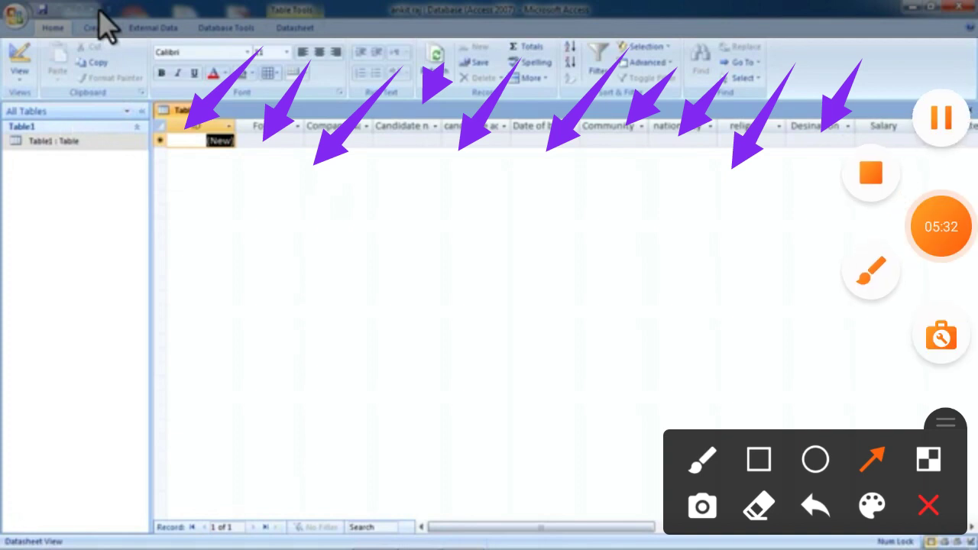
- Draw arrows marking Create and Blank Form, undoing the misplaced arrow at More Forms, and close the drawing tools
{"action": "left_click", "coordinate": [95, 28]}
{"action": "left_click", "coordinate": [942, 226]}
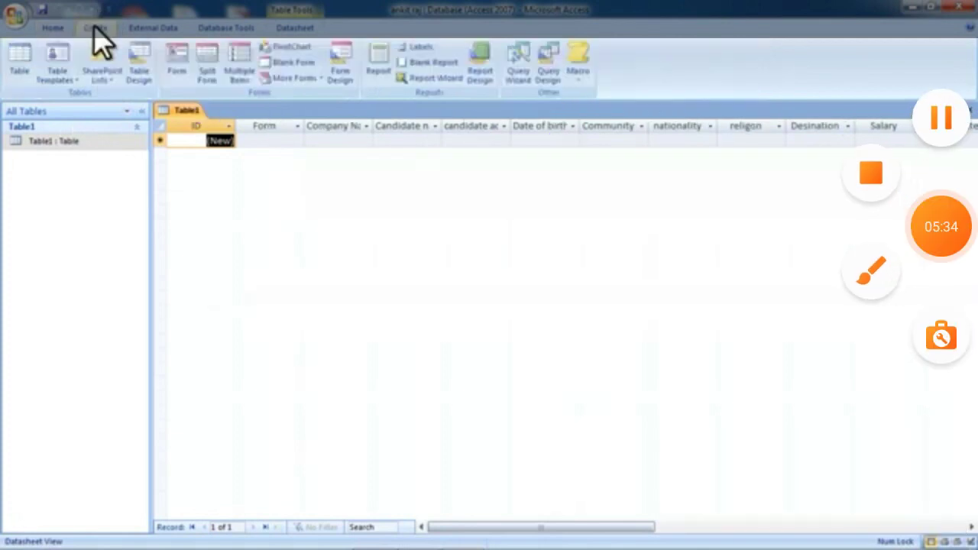
{"action": "left_click", "coordinate": [869, 271]}
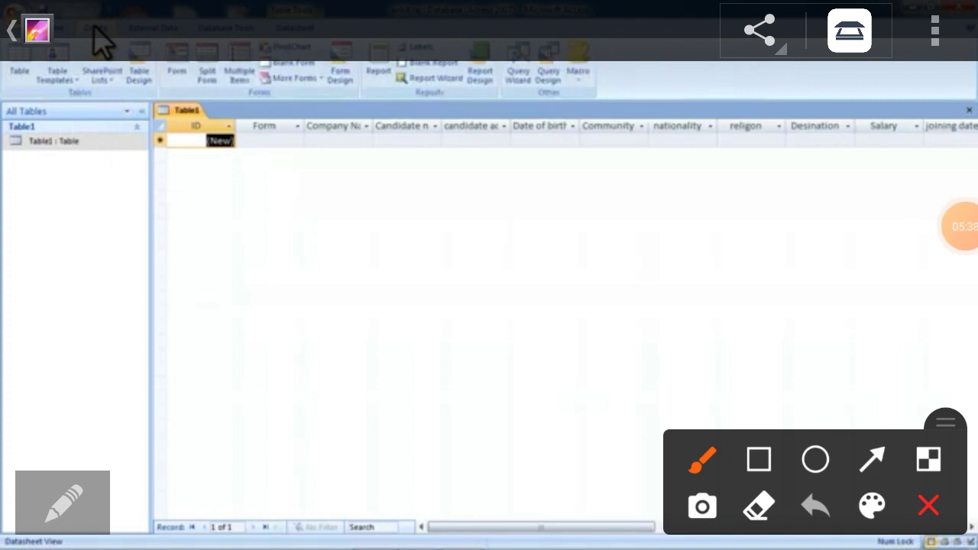
{"action": "left_click", "coordinate": [872, 458]}
{"action": "left_click_drag", "start_coordinate": [46, 237], "coordinate": [125, 57]}
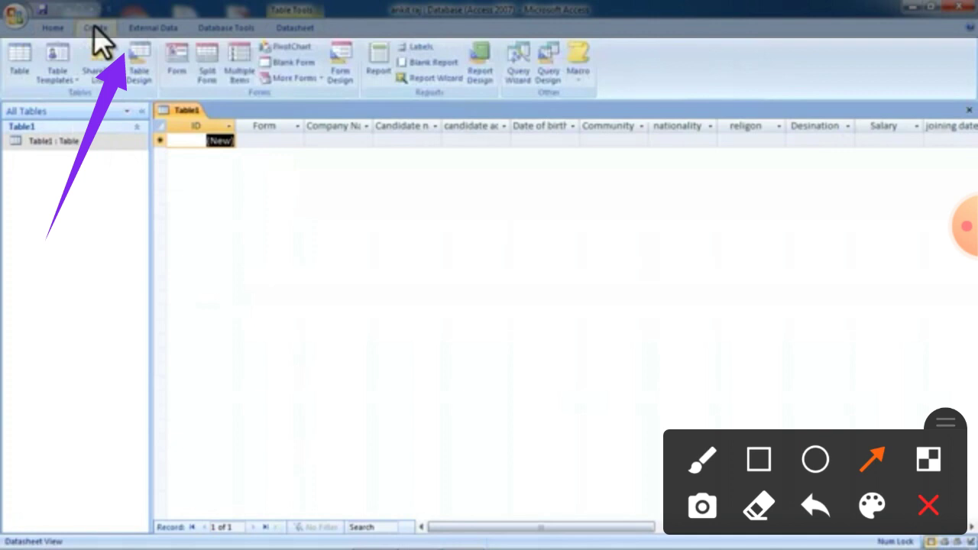
{"action": "left_click_drag", "start_coordinate": [415, 108], "coordinate": [329, 81]}
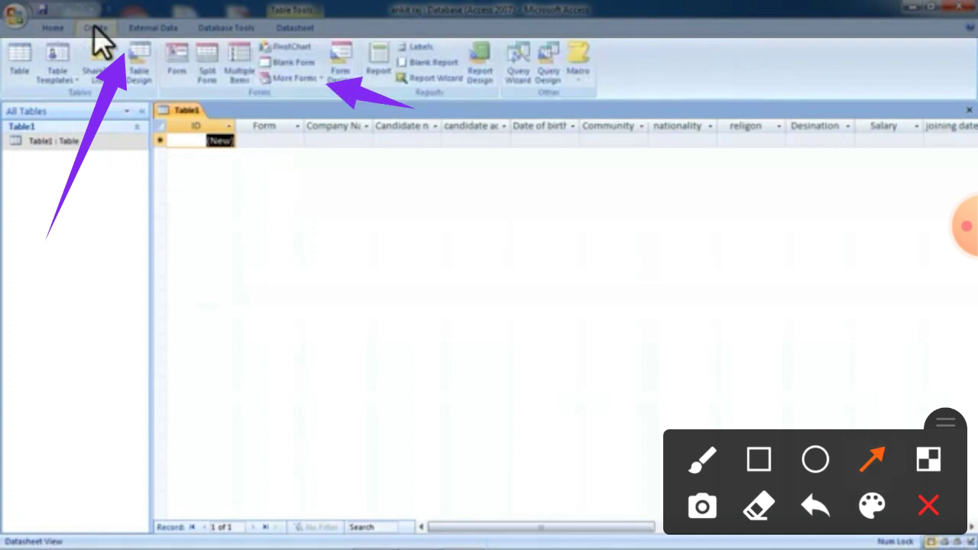
{"action": "left_click", "coordinate": [816, 505]}
{"action": "left_click_drag", "start_coordinate": [396, 2], "coordinate": [307, 59]}
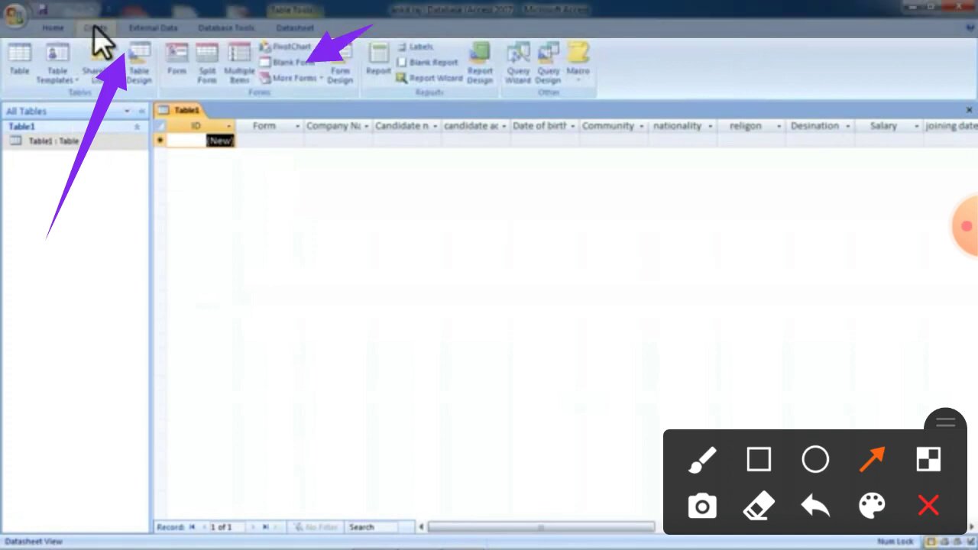
{"action": "left_click", "coordinate": [929, 505]}
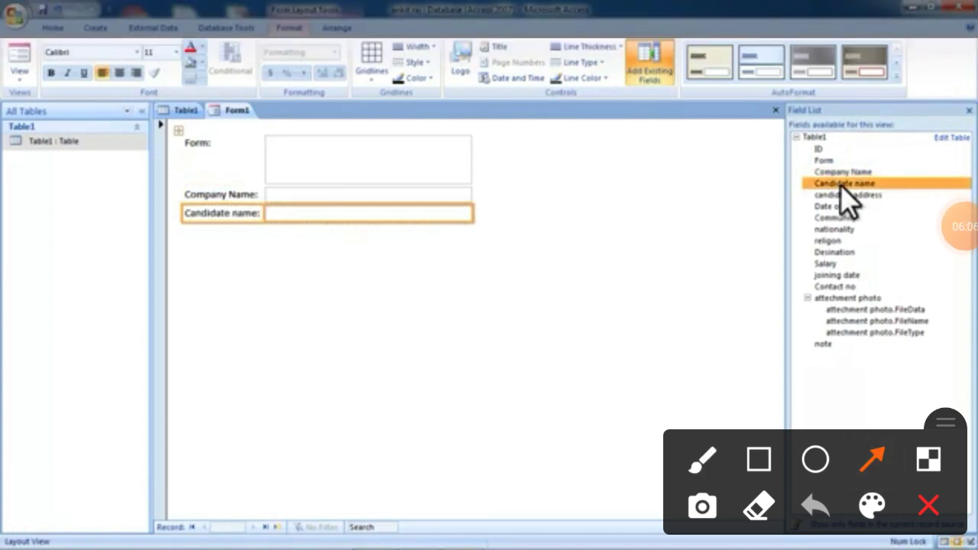
{"action": "left_click_drag", "start_coordinate": [701, 312], "coordinate": [798, 205]}
{"action": "left_click_drag", "start_coordinate": [726, 369], "coordinate": [792, 304]}
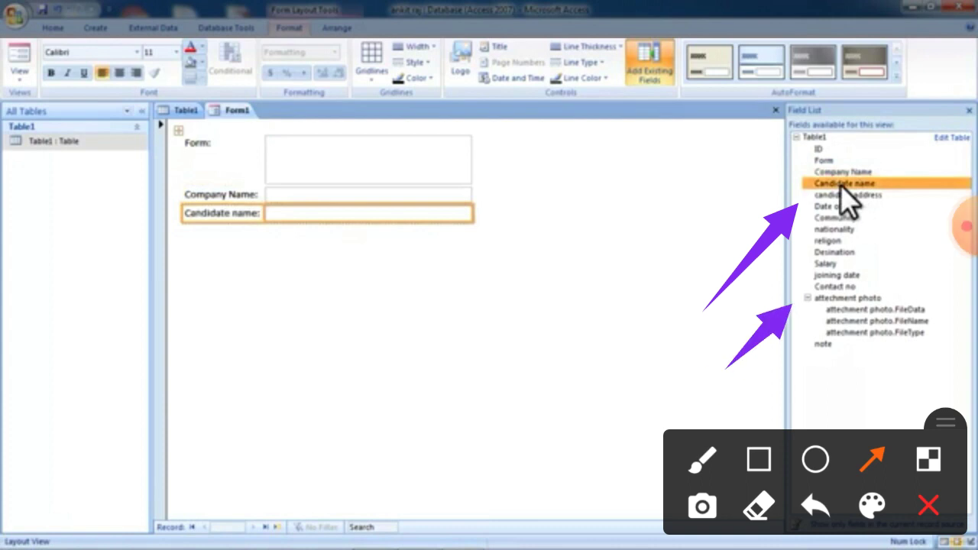
{"action": "left_click", "coordinate": [815, 504]}
{"action": "left_click", "coordinate": [814, 504]}
- Draw one arrow at Candidate name in the Field List and another at the Candidate name box on Form1
{"action": "left_click_drag", "start_coordinate": [722, 220], "coordinate": [786, 188]}
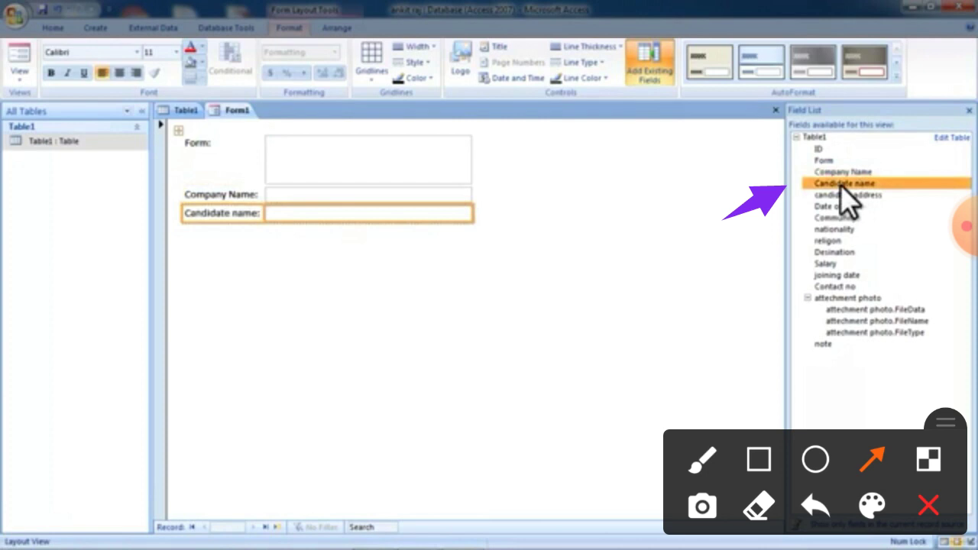
{"action": "left_click_drag", "start_coordinate": [139, 459], "coordinate": [334, 234]}
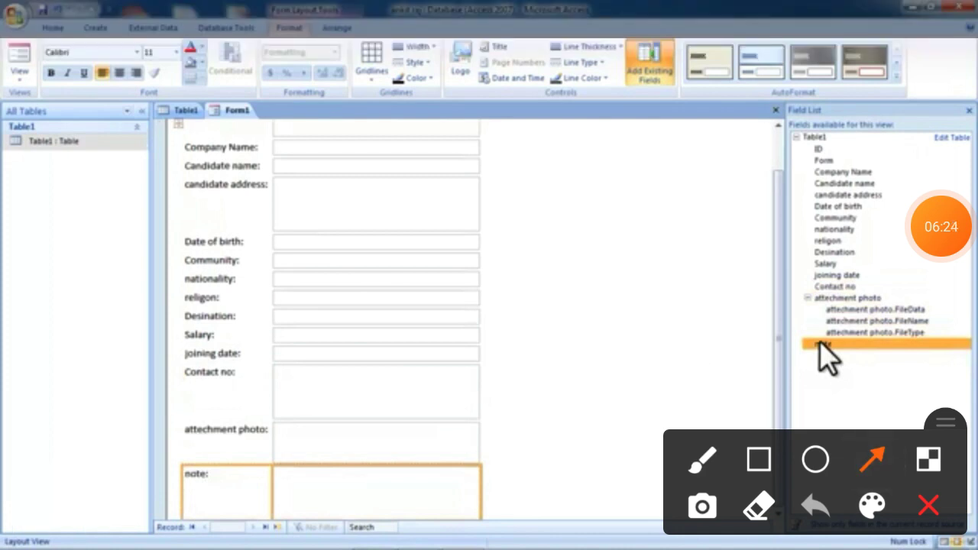
- Bracket the Field List with a freehand brush line and draw arrows at Form1's added fields, from Company Name down to note
{"action": "mouse_move", "coordinate": [784, 118]}
{"action": "left_mouse_down"}
{"action": "mouse_move", "coordinate": [766, 205]}
{"action": "mouse_move", "coordinate": [808, 373]}
{"action": "left_mouse_up"}
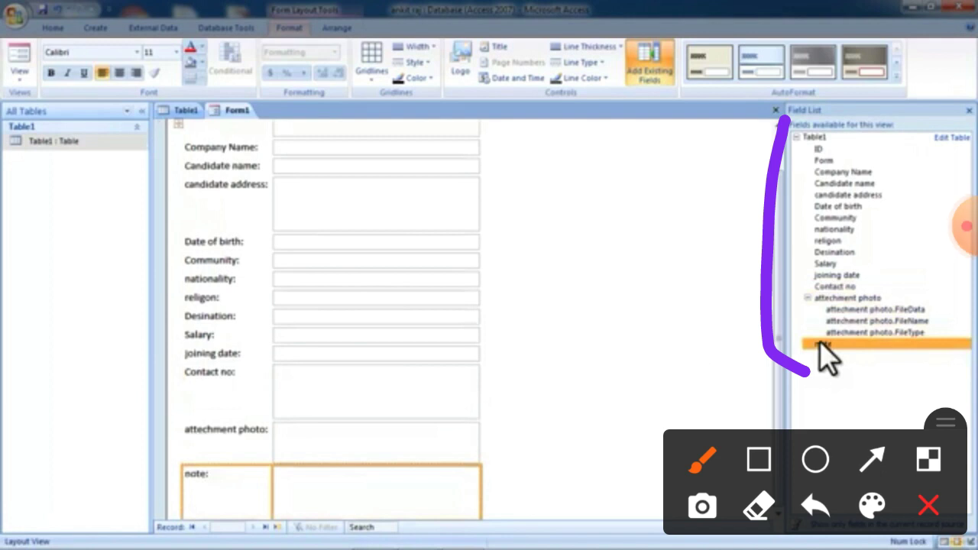
{"action": "left_click", "coordinate": [871, 458]}
{"action": "left_click_drag", "start_coordinate": [640, 143], "coordinate": [493, 146]}
{"action": "left_click_drag", "start_coordinate": [598, 222], "coordinate": [498, 222]}
{"action": "left_click_drag", "start_coordinate": [654, 352], "coordinate": [490, 334]}
{"action": "left_click_drag", "start_coordinate": [562, 499], "coordinate": [493, 496]}
{"action": "left_click_drag", "start_coordinate": [564, 415], "coordinate": [564, 414]}
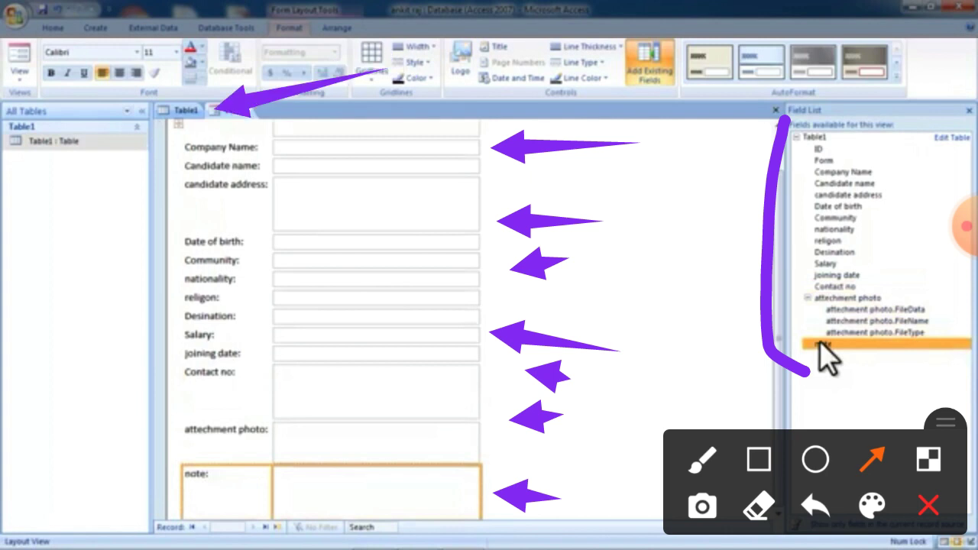
- Draw arrows marking the four AutoFormat styles and one at Date and Time on the formatted Form1 picture
{"action": "left_click", "coordinate": [761, 65]}
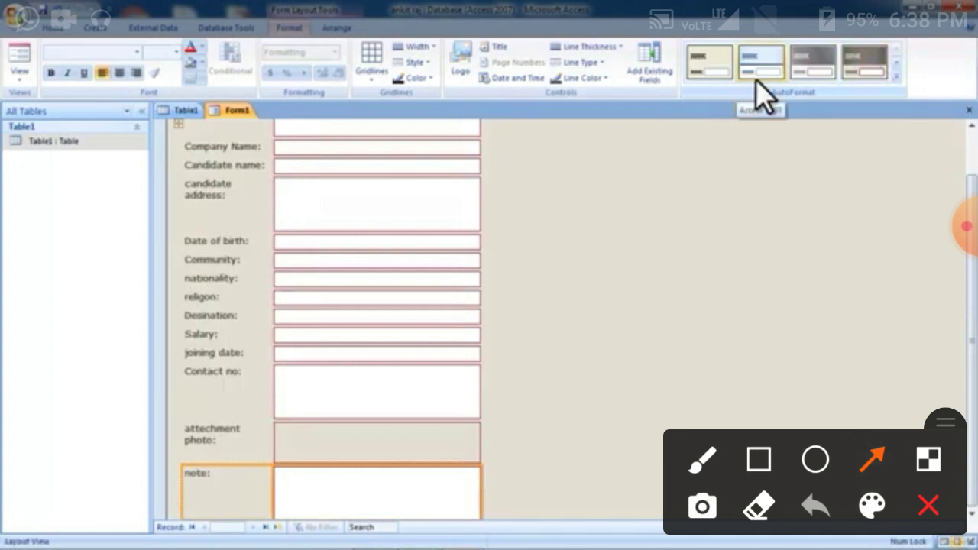
{"action": "left_click_drag", "start_coordinate": [714, 169], "coordinate": [716, 60]}
{"action": "left_click_drag", "start_coordinate": [794, 127], "coordinate": [786, 75]}
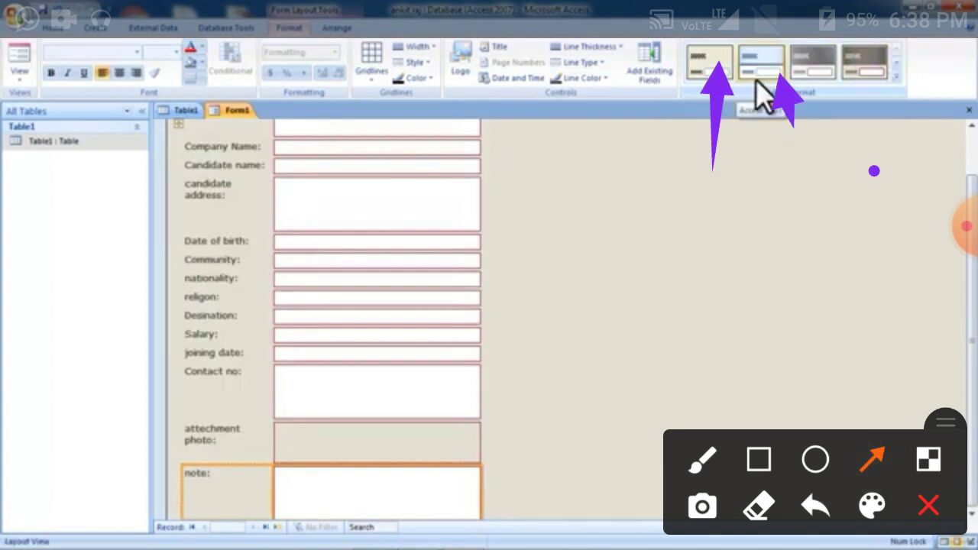
{"action": "left_click_drag", "start_coordinate": [872, 167], "coordinate": [821, 69]}
{"action": "left_click_drag", "start_coordinate": [884, 122], "coordinate": [879, 73]}
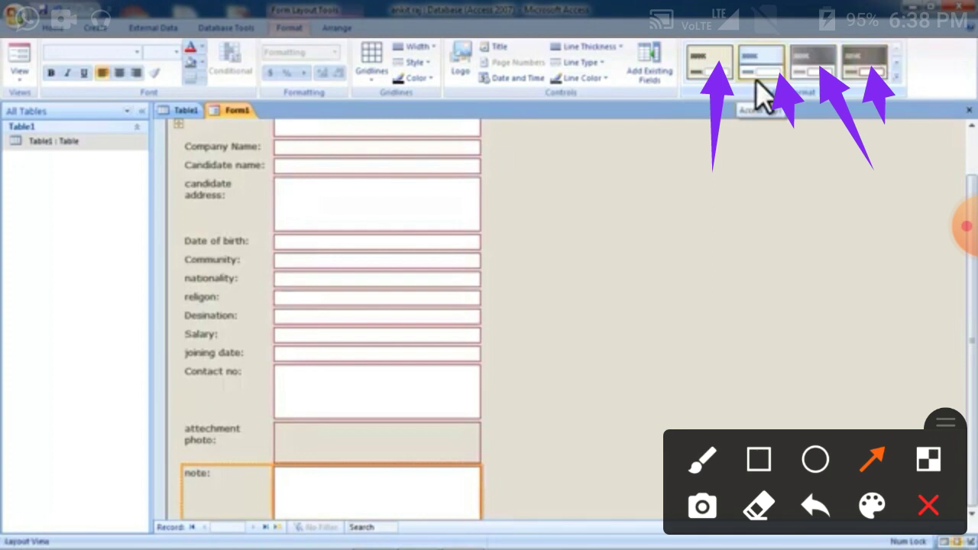
{"action": "left_click_drag", "start_coordinate": [539, 153], "coordinate": [494, 87]}
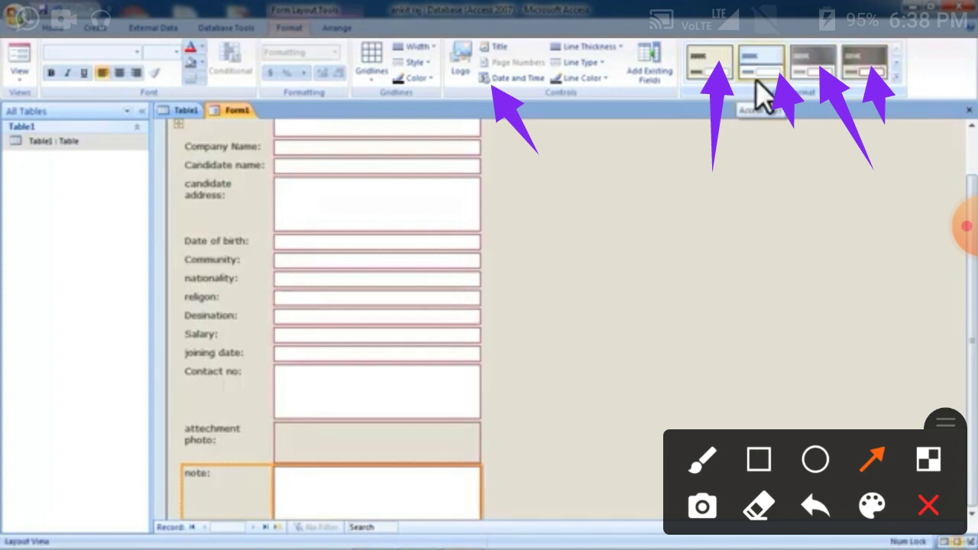
{"action": "left_click", "coordinate": [967, 226]}
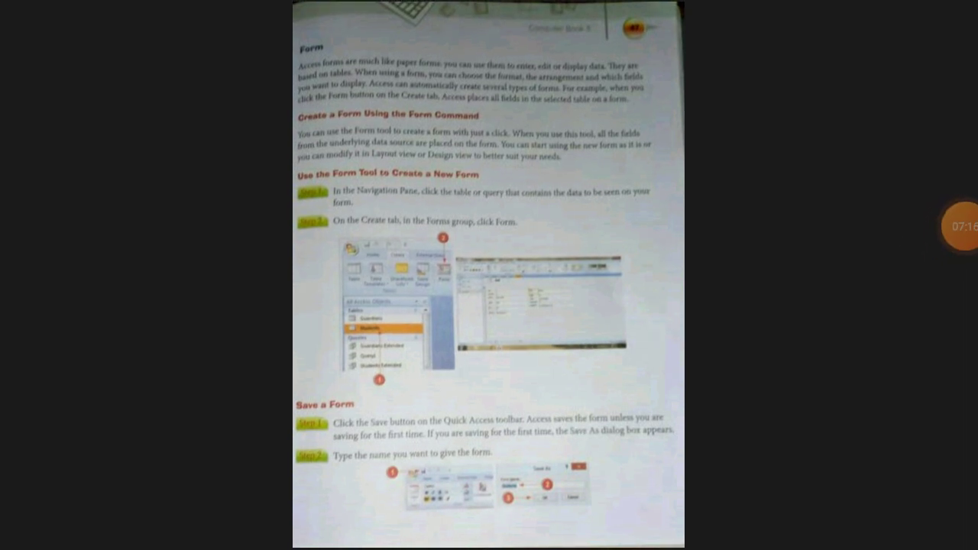
- Draw one brush line to the Office button in the textbook's Form tool picture and another towards the Save As dialog picture
{"action": "scroll", "coordinate": [535, 383], "scroll_direction": "up", "scroll_amount": 3}
{"action": "scroll", "coordinate": [489, 276], "scroll_direction": "down", "scroll_amount": 2}
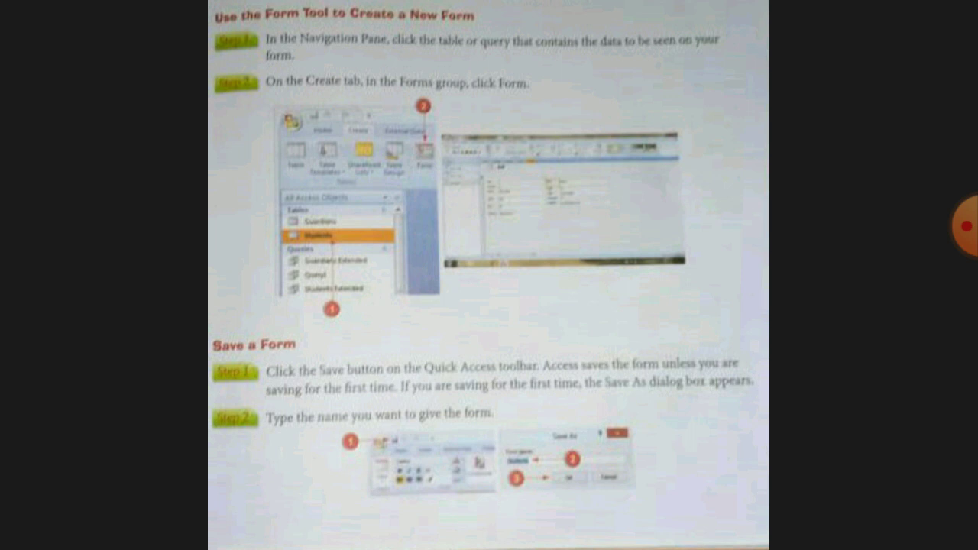
{"action": "left_click", "coordinate": [964, 225]}
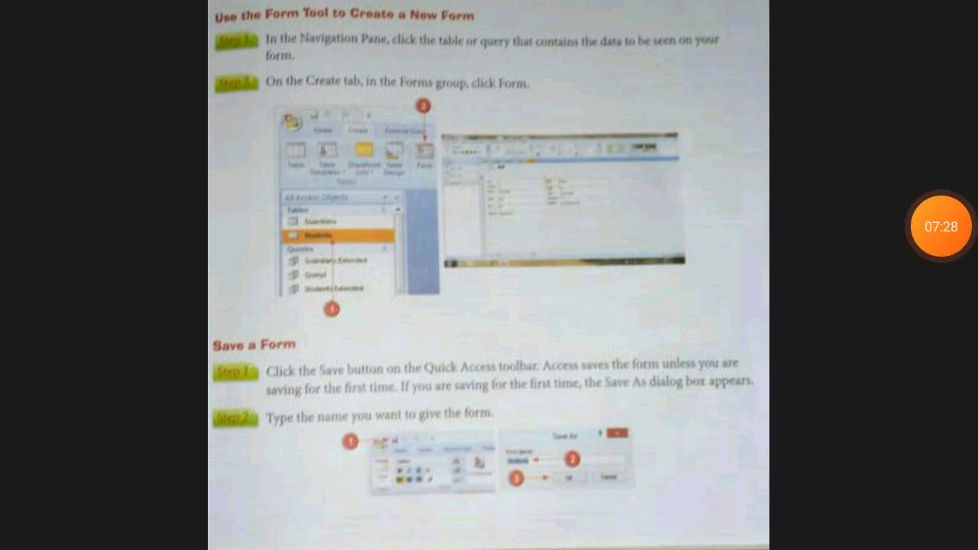
{"action": "left_click", "coordinate": [872, 271]}
{"action": "left_click", "coordinate": [856, 481]}
{"action": "left_click_drag", "start_coordinate": [178, 200], "coordinate": [287, 119]}
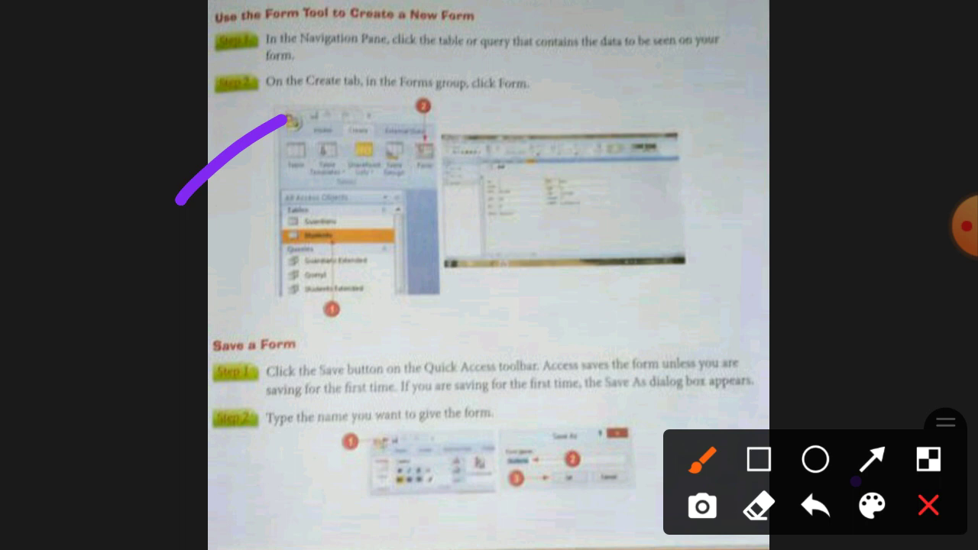
{"action": "left_click_drag", "start_coordinate": [651, 347], "coordinate": [582, 417]}
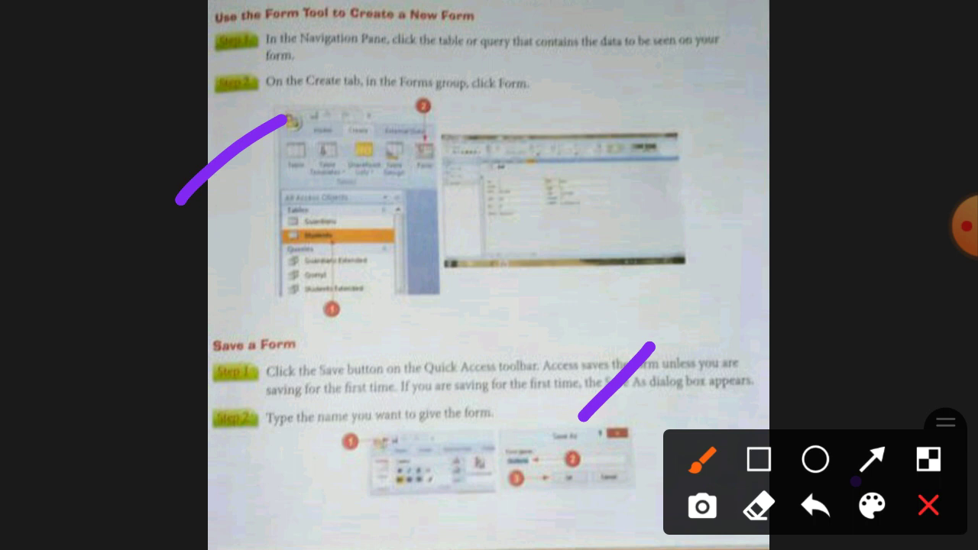
{"action": "left_click", "coordinate": [967, 226]}
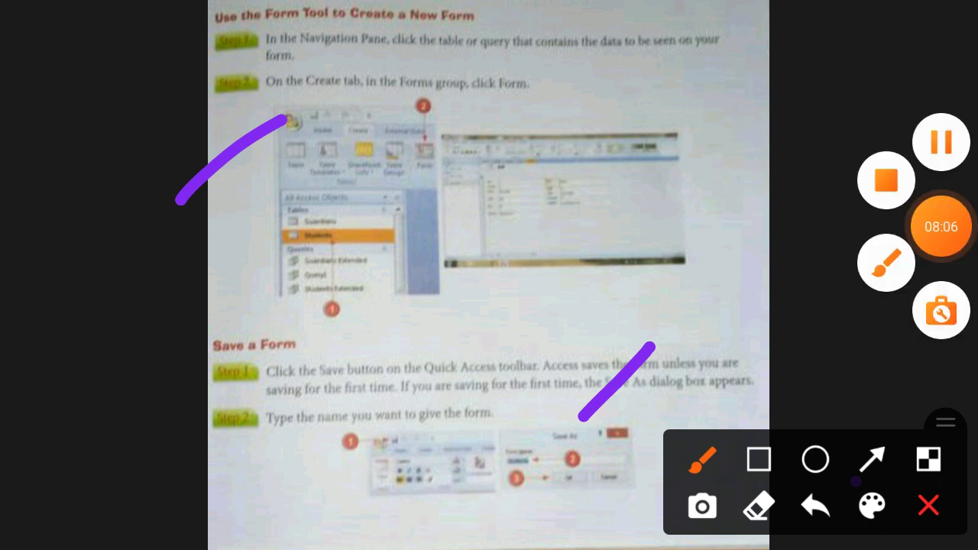